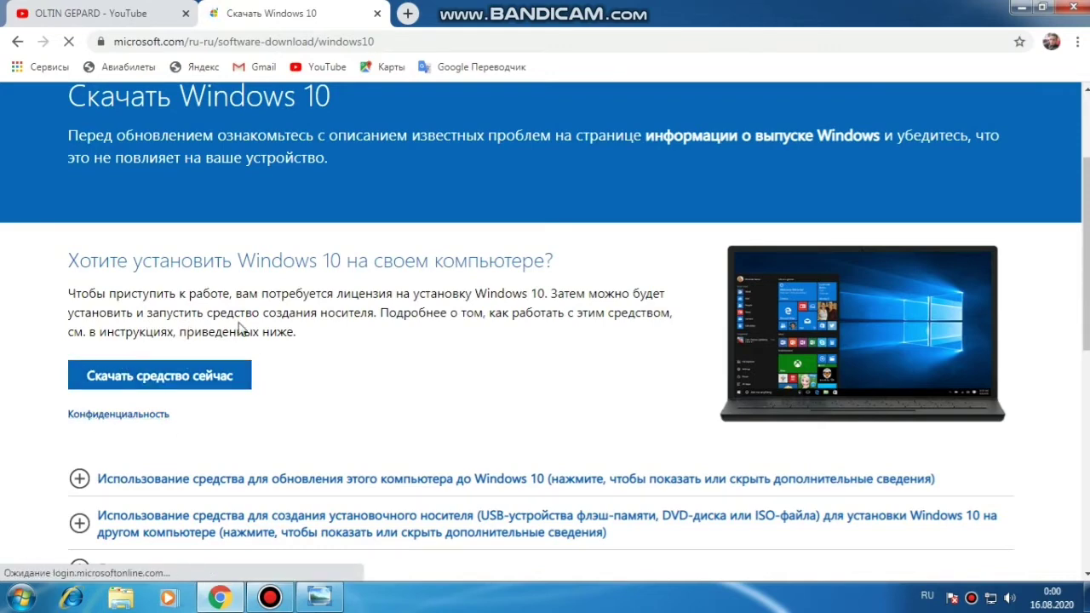
Download the Windows 10 media creation tool from the Microsoft download page.
left_click(177, 389)
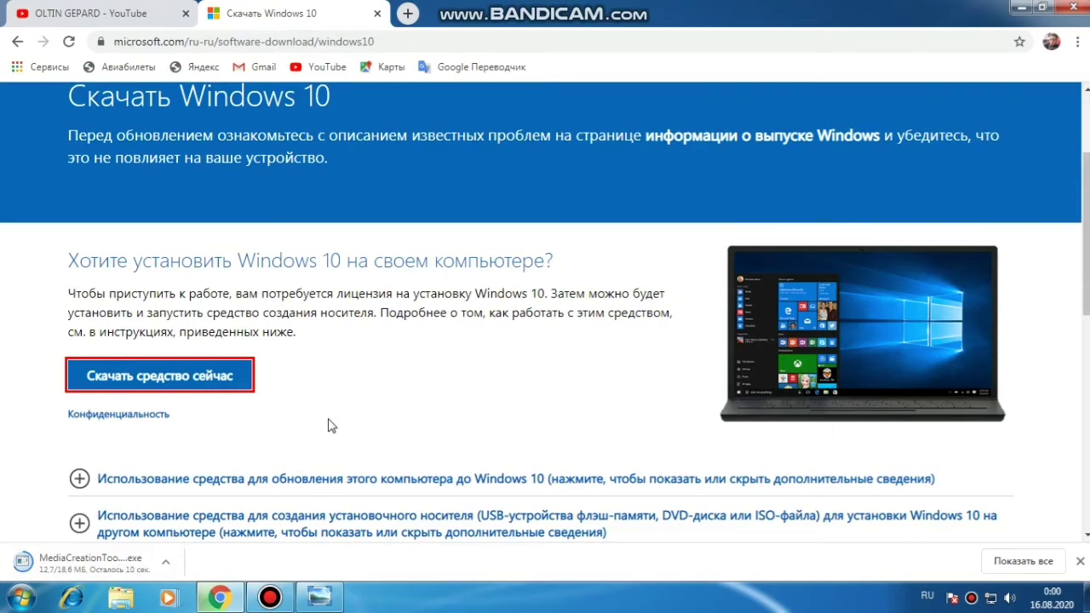
scroll(331, 426, "down", 3)
scroll(331, 426, "down", 2)
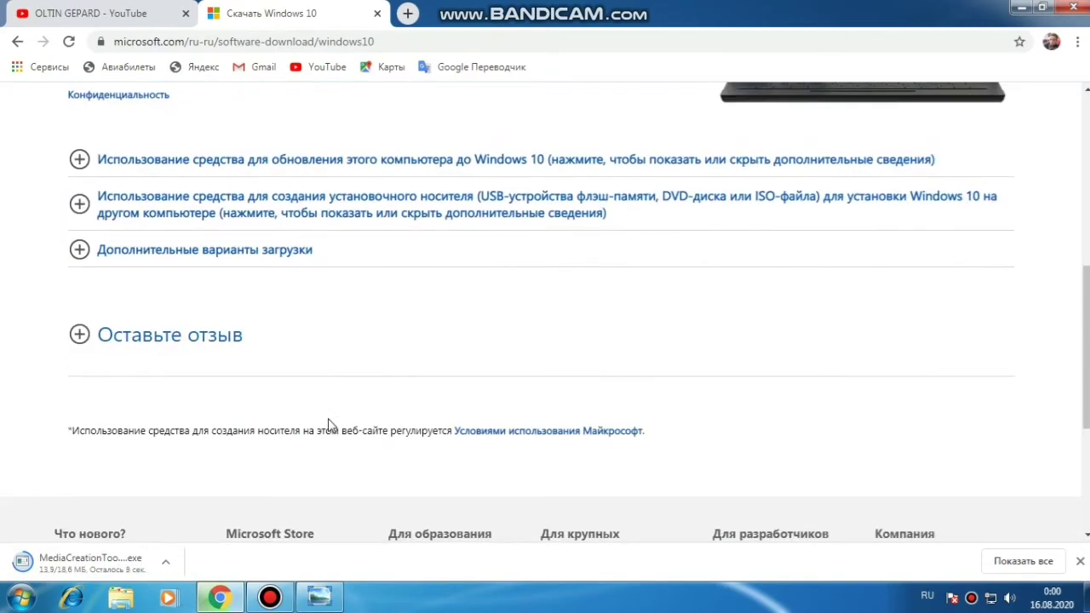
key("Home")
scroll(328, 426, "down", 1)
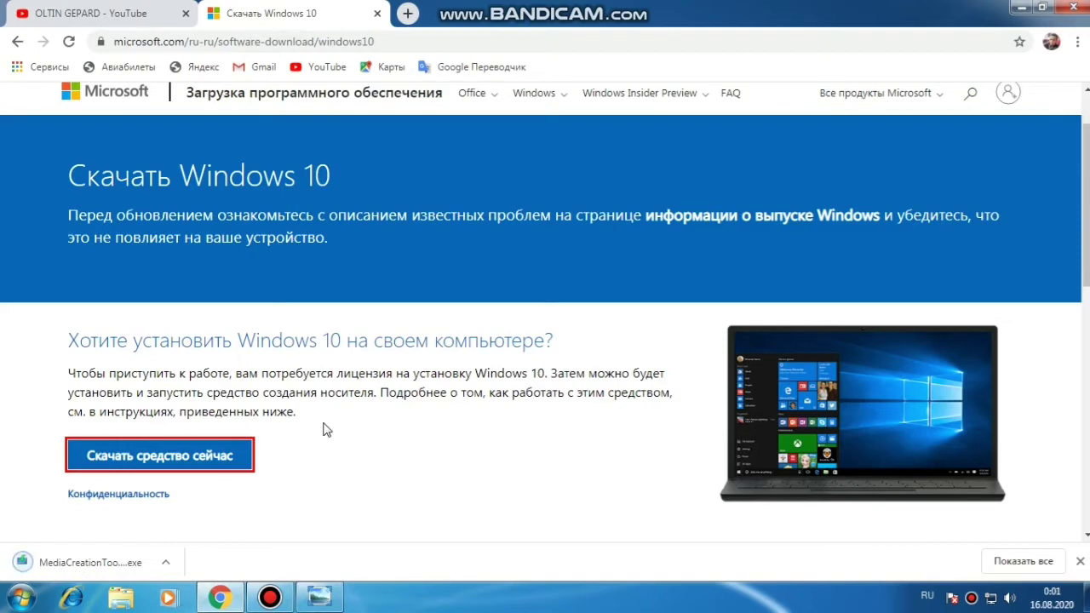
Show the downloaded file in its folder, run MediaCreationTool2004 despite the security warning, and minimize the folder window.
right_click(75, 569)
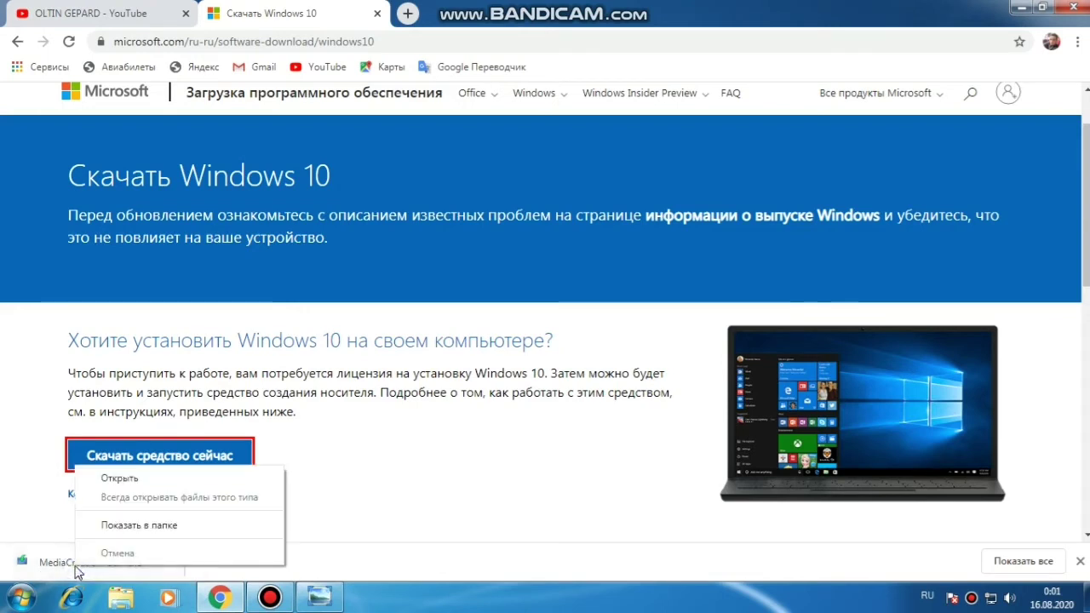
left_click(150, 526)
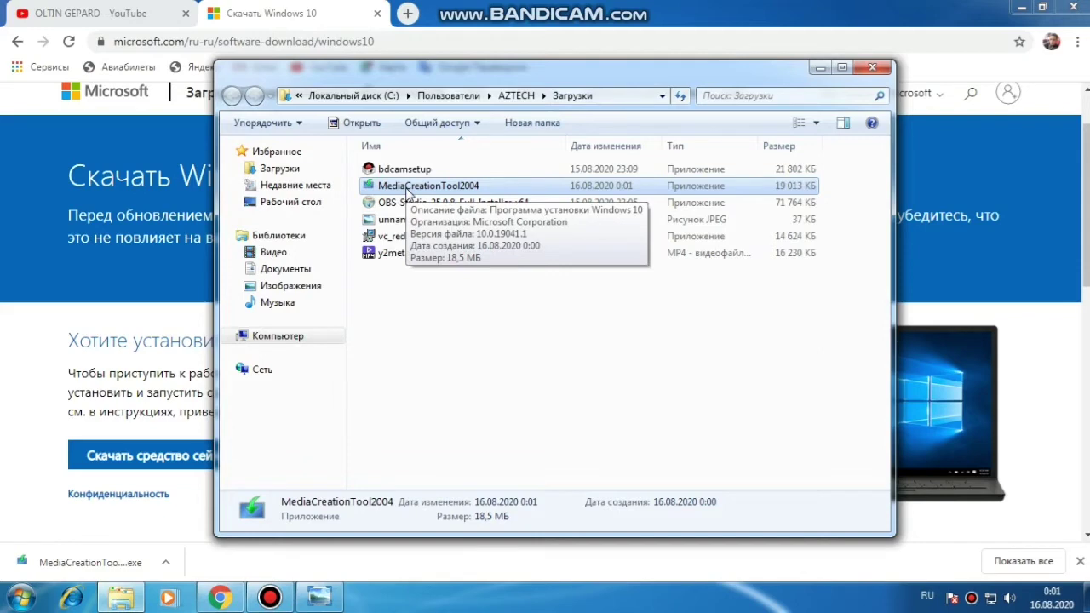
double_click(407, 191)
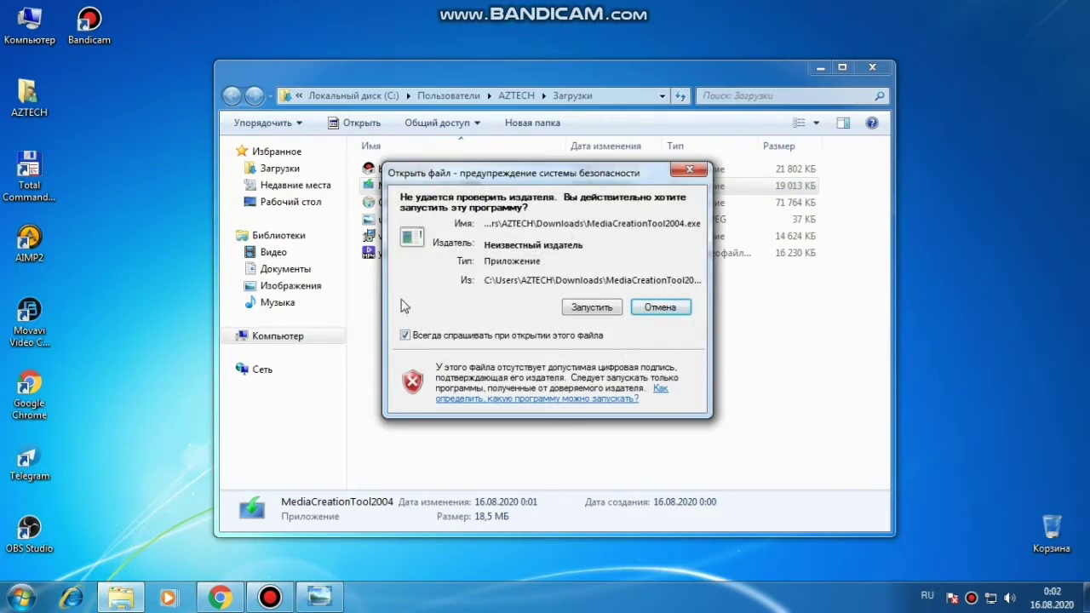
left_click(594, 311)
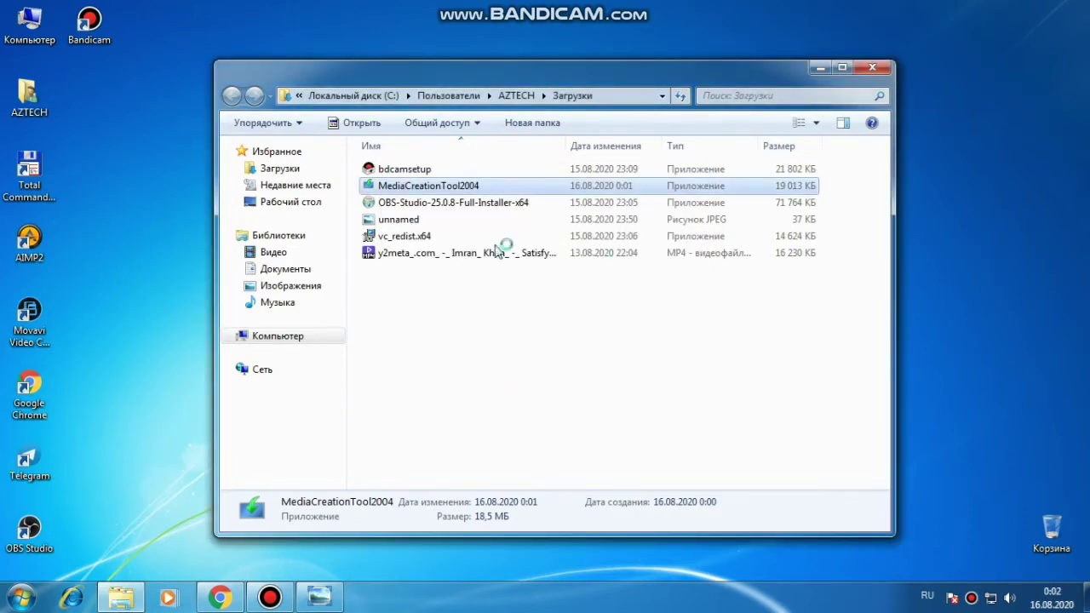
left_click(820, 68)
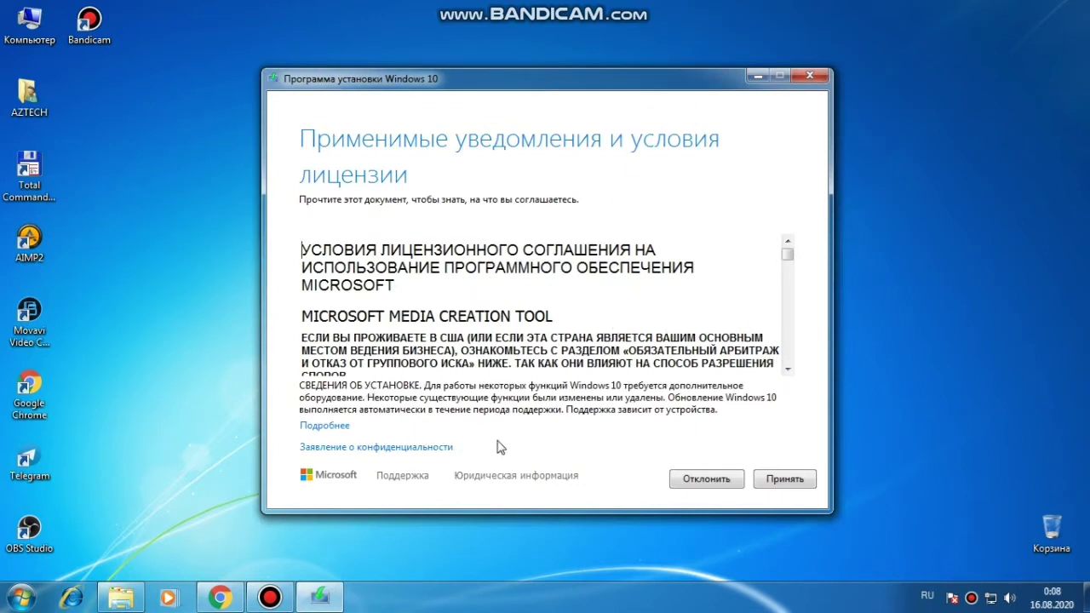
Accept the license terms and choose to create installation media instead of upgrading this computer.
left_click(790, 480)
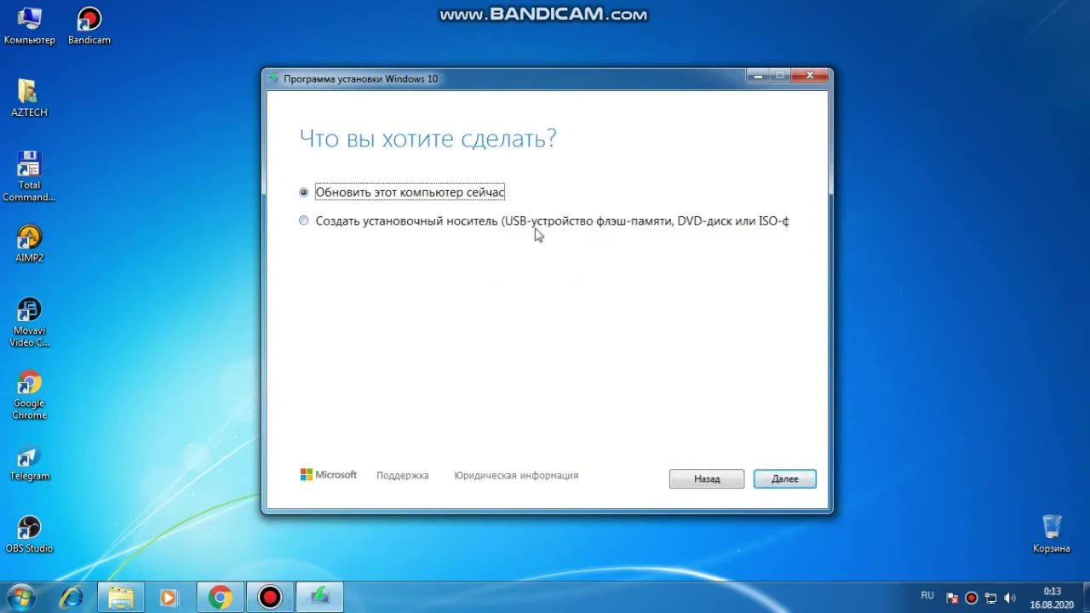
left_click(305, 221)
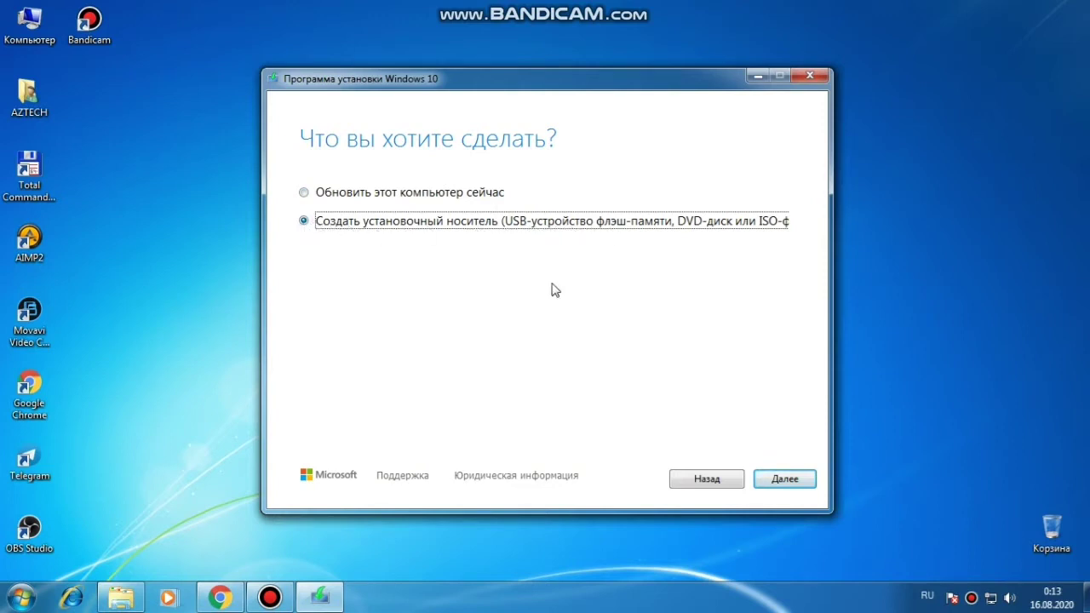
left_click(787, 480)
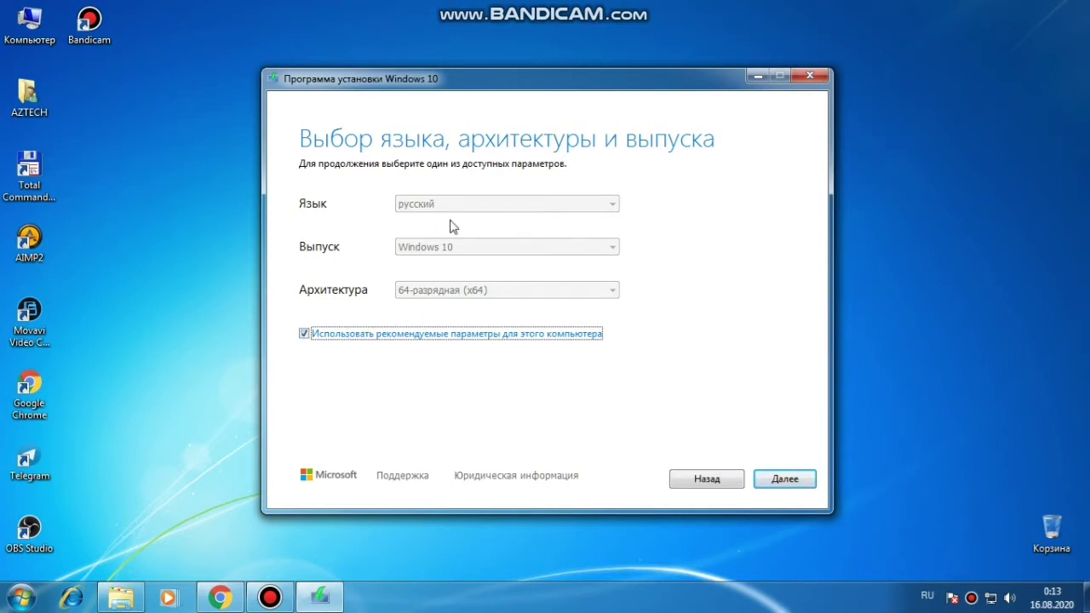
Turn off the recommended settings for this computer and choose русский as the language.
left_click(305, 334)
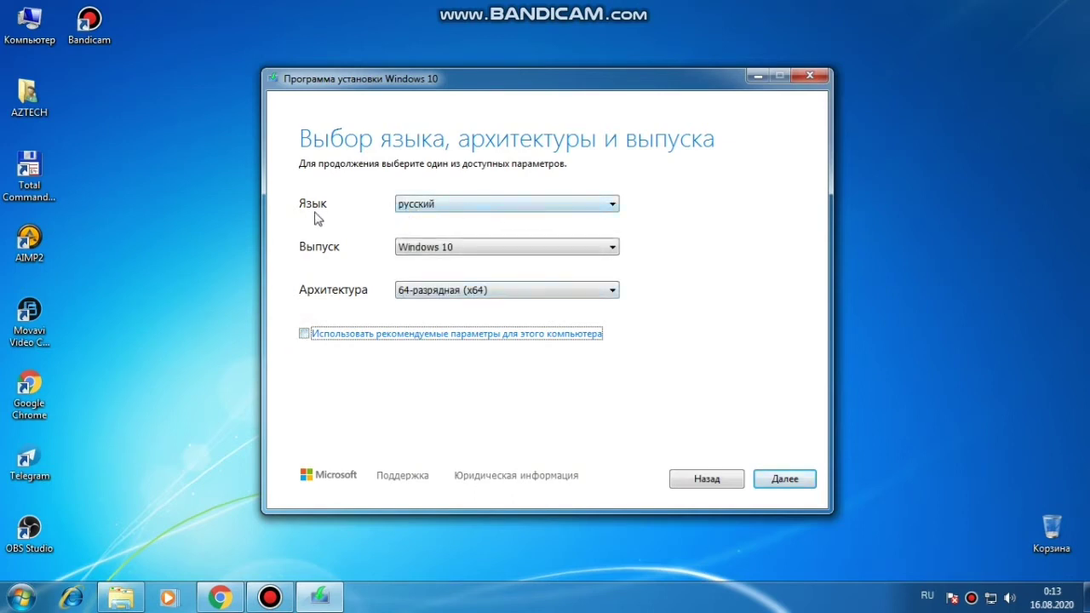
left_click(608, 207)
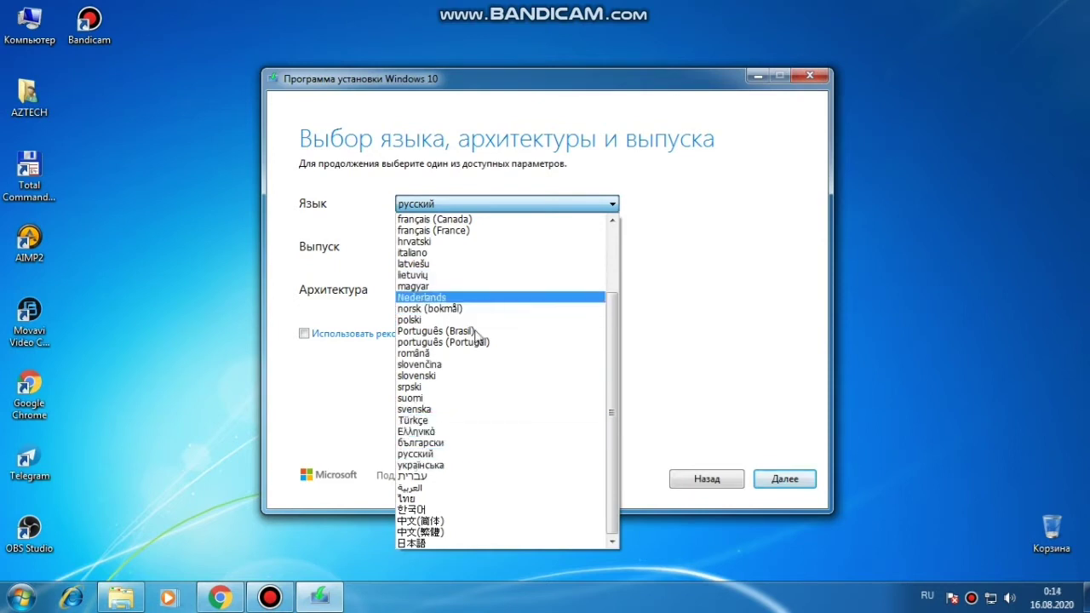
left_click(423, 455)
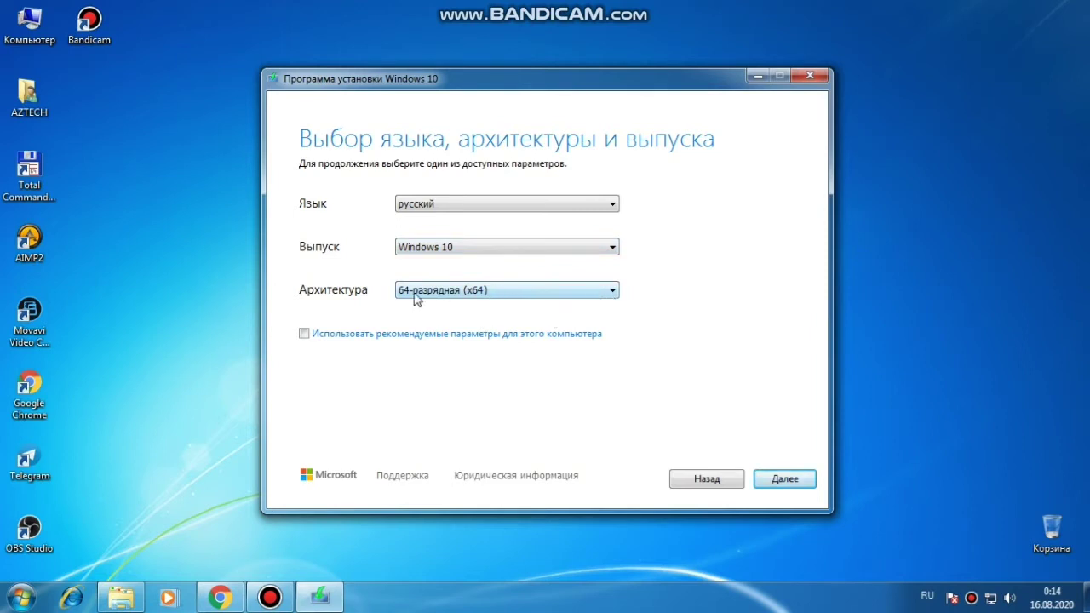
Try the 32-разрядная (x86), 64-разрядная (x64) and Оба architecture options, ending on 64-разрядная (x64).
left_click(610, 292)
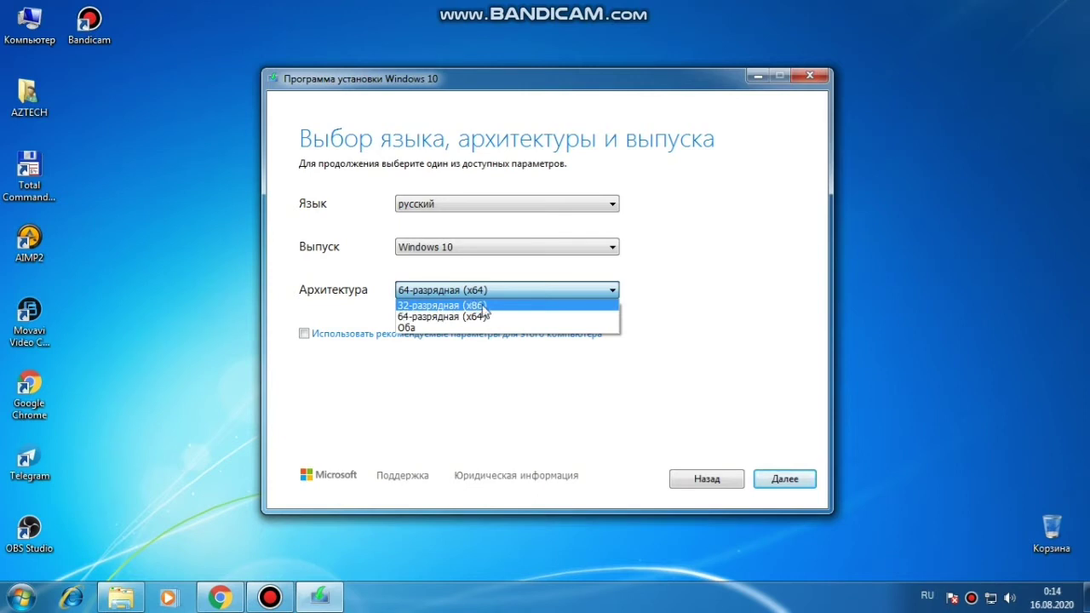
left_click(425, 307)
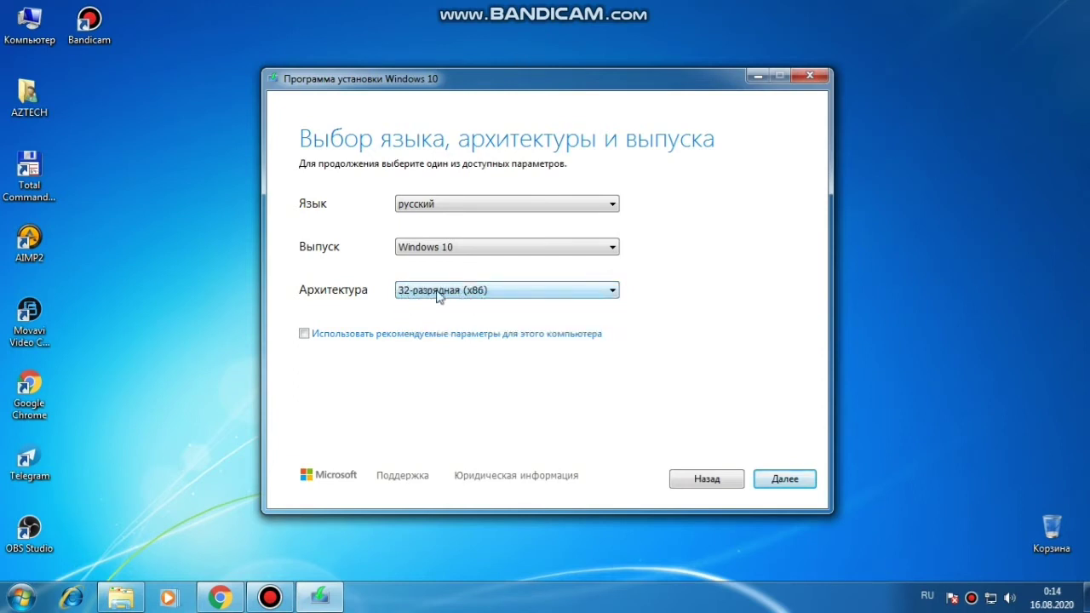
left_click(512, 293)
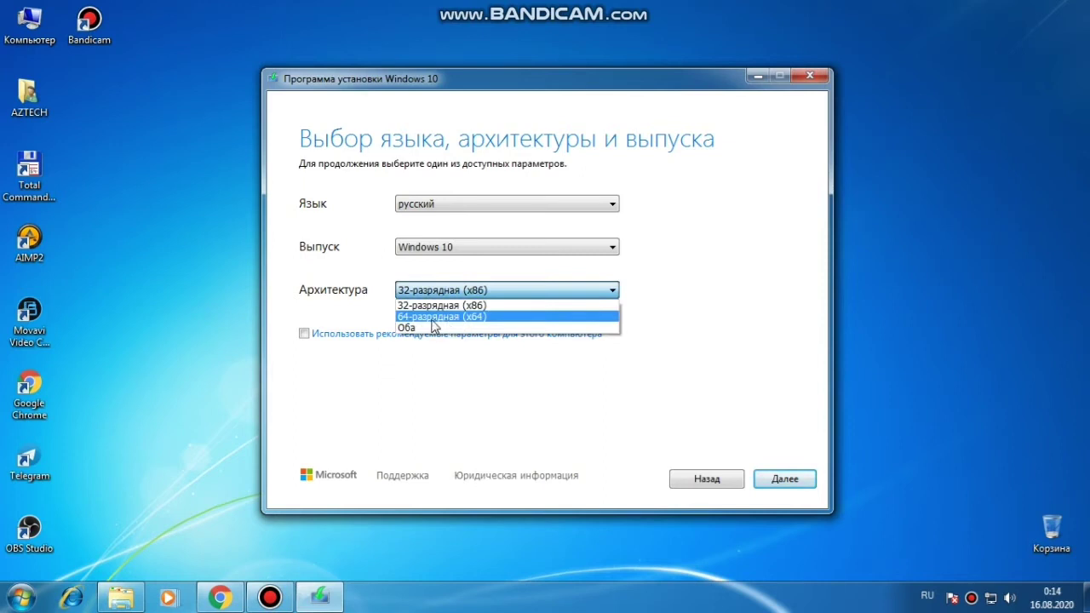
left_click(412, 318)
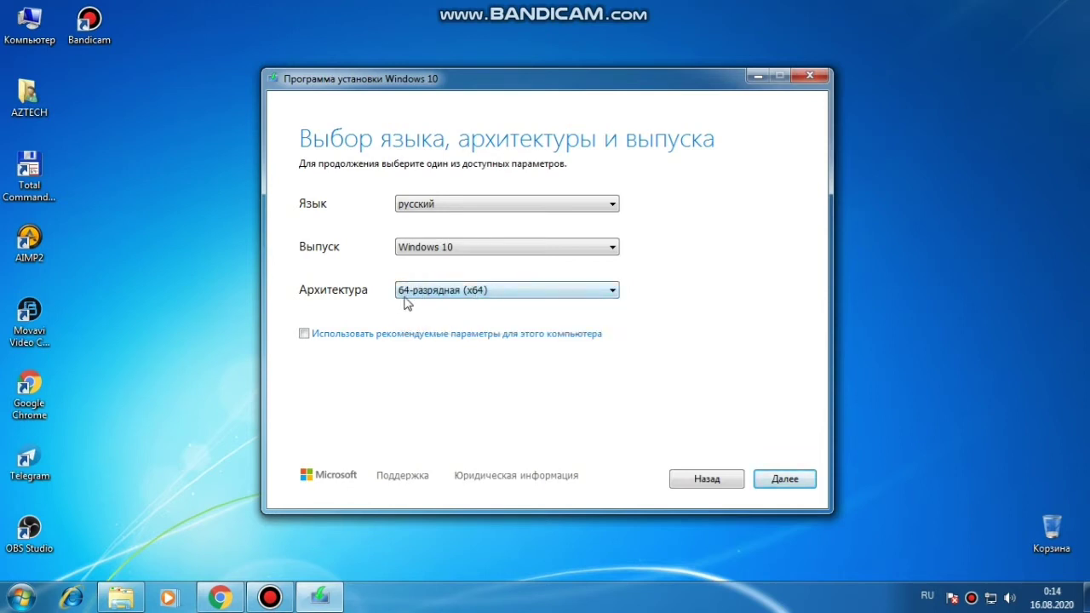
left_click(486, 292)
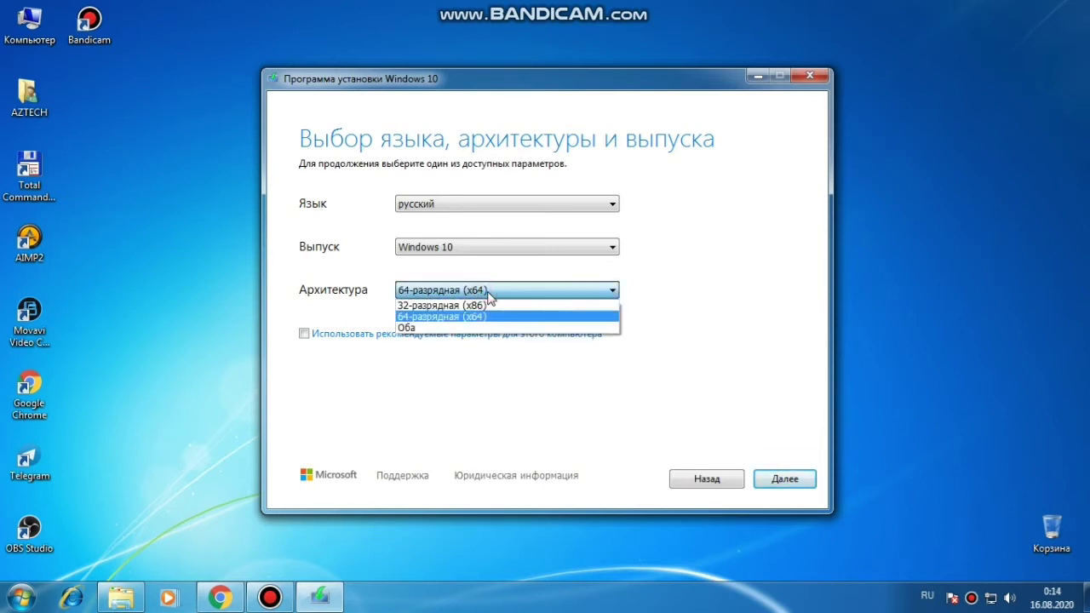
left_click(411, 327)
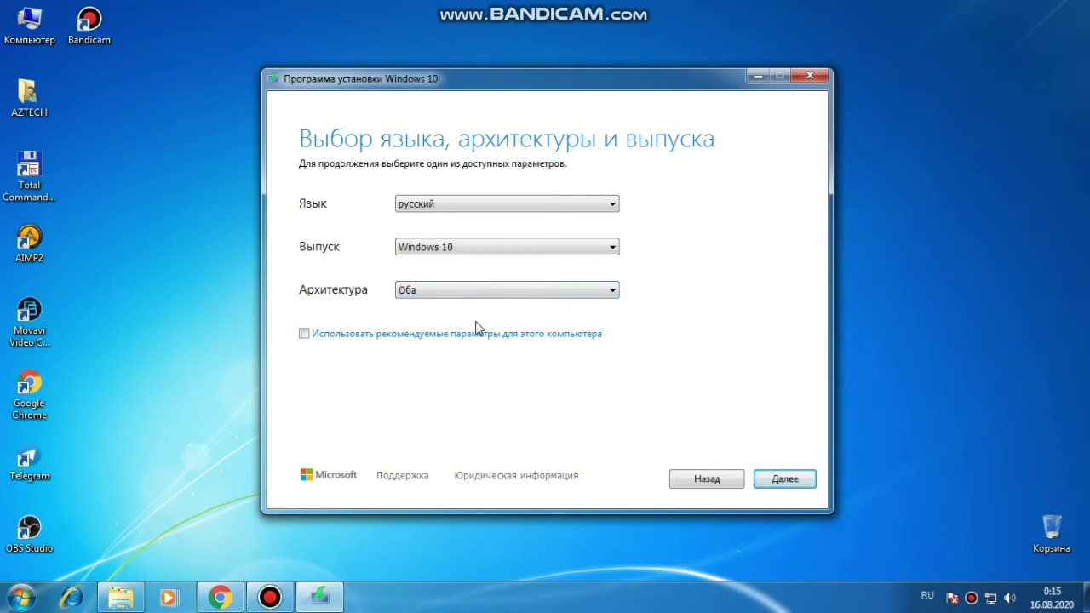
left_click(554, 295)
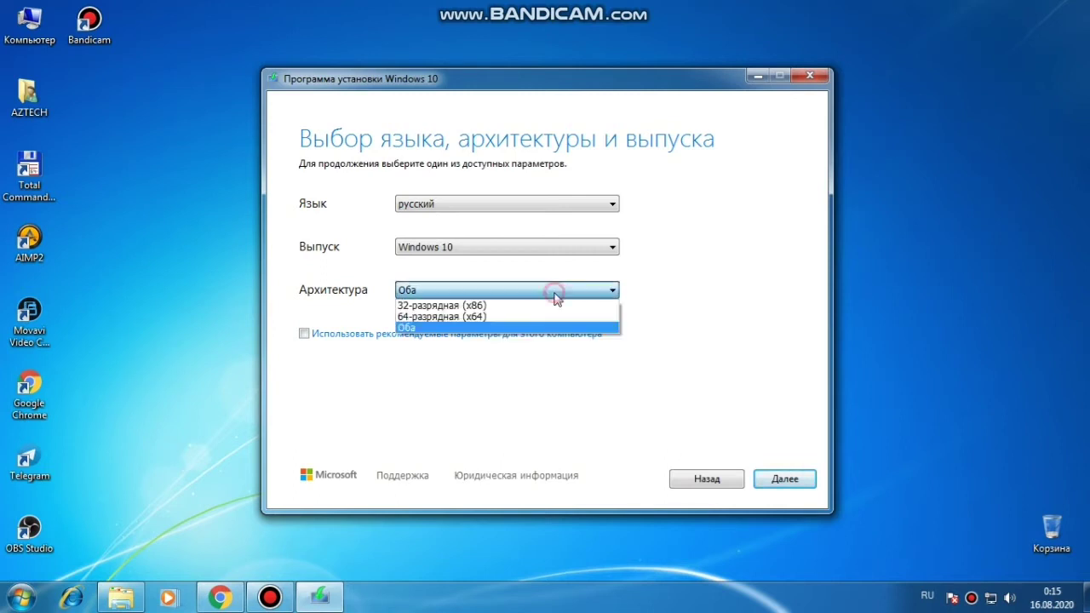
left_click(461, 316)
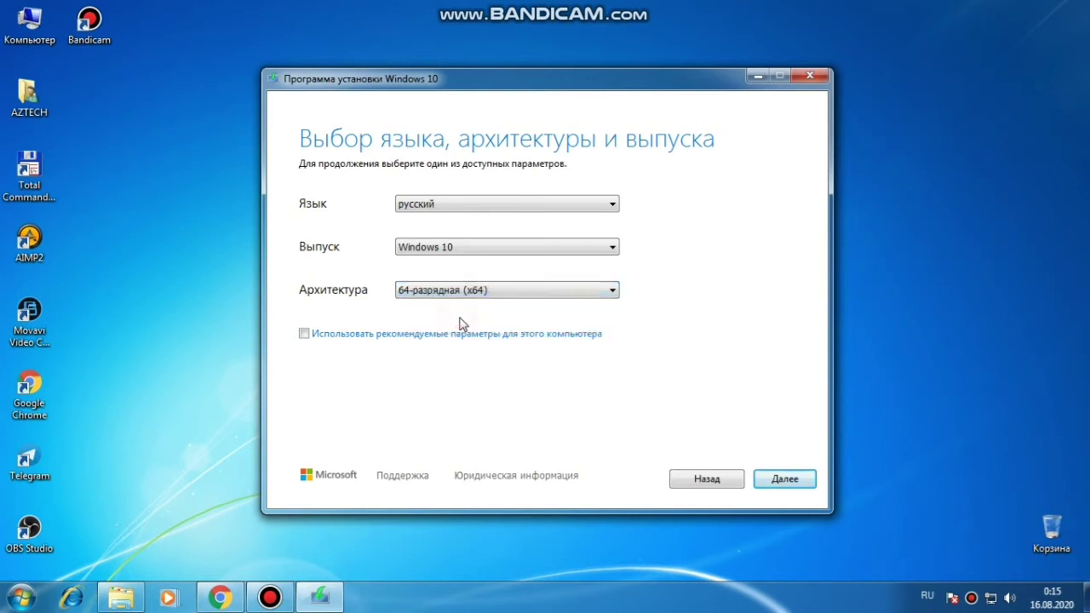
Check the computer's system type in its system properties and close the properties window.
right_click(31, 18)
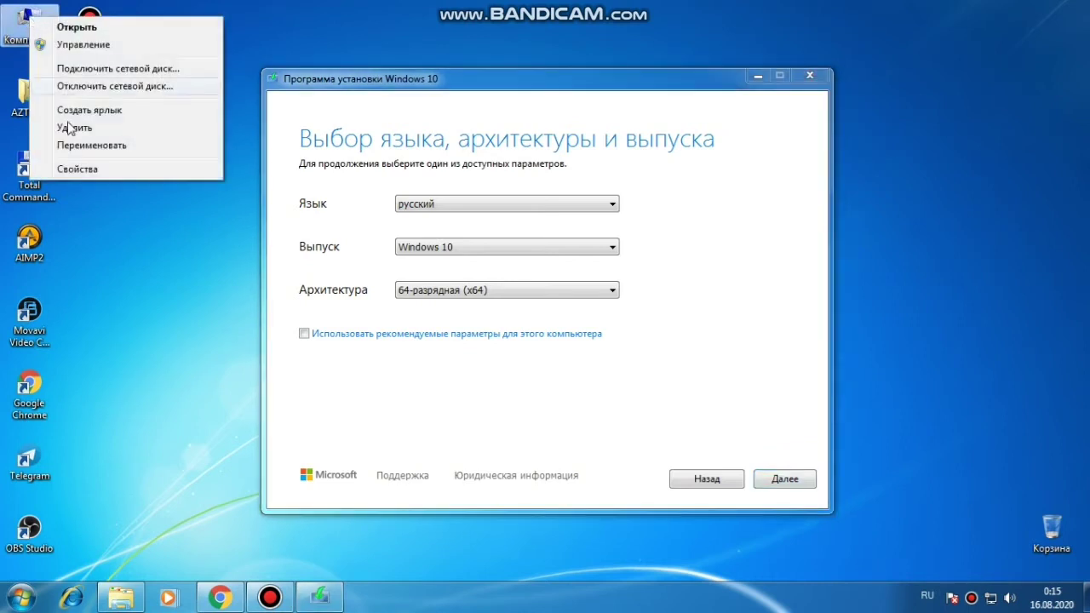
left_click(90, 170)
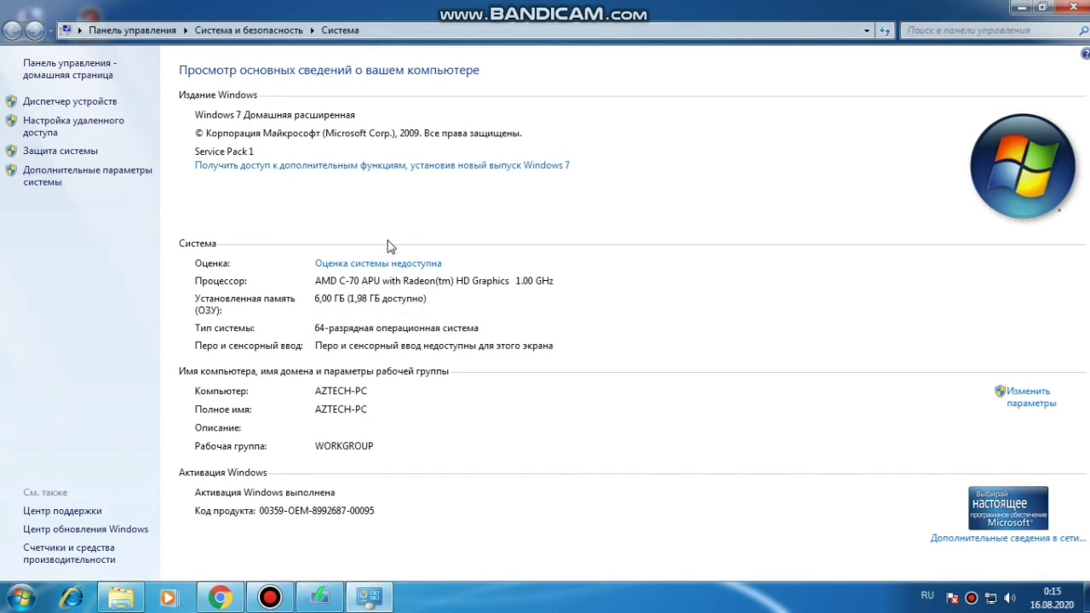
left_click(1073, 6)
Set the architecture to Оба and continue to the media selection.
left_click(509, 294)
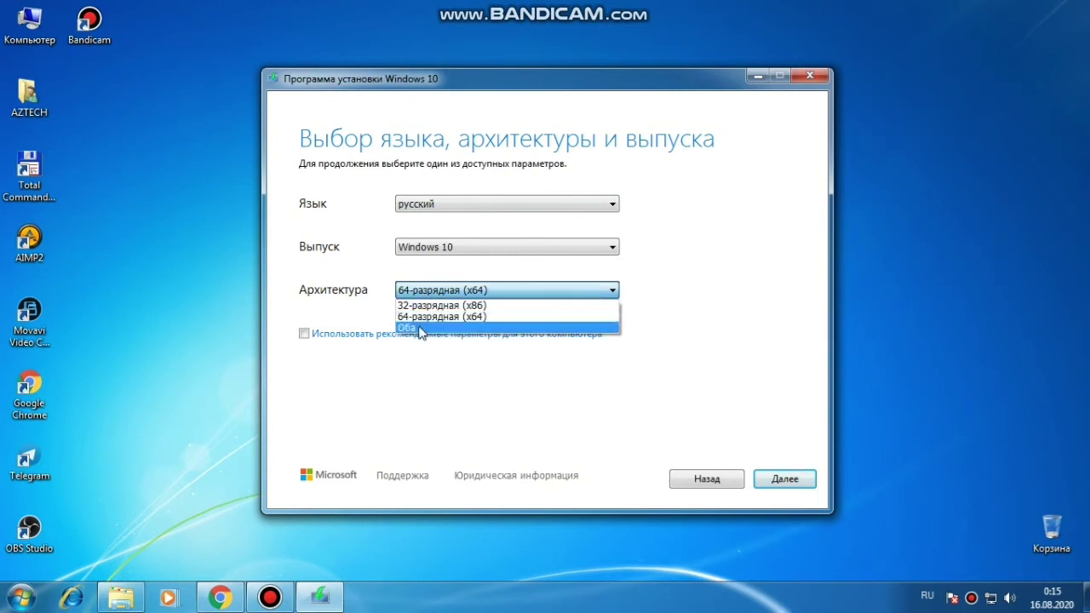
left_click(419, 329)
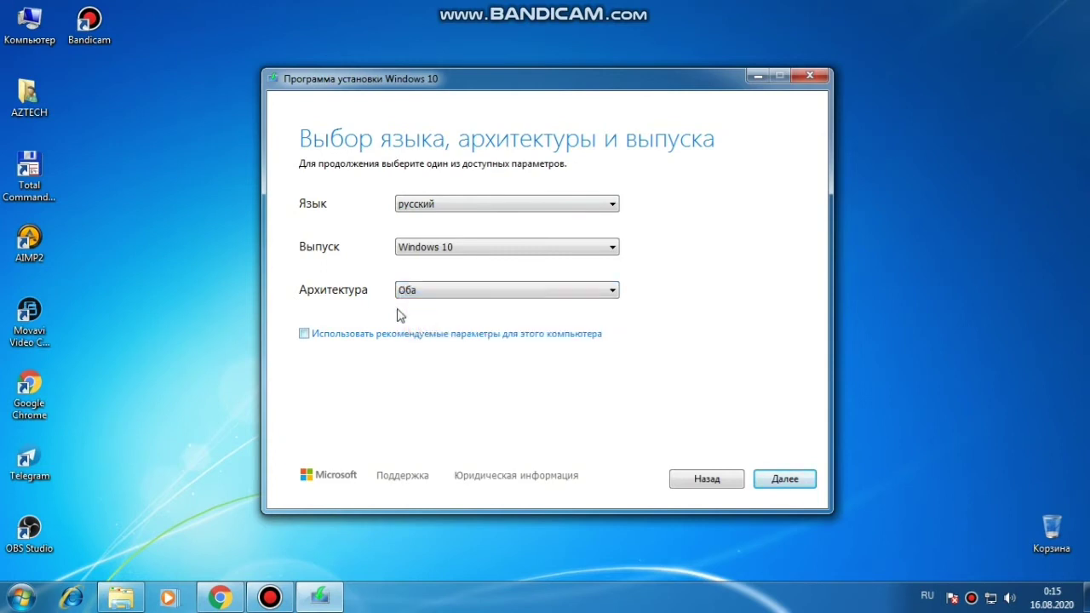
left_click(478, 294)
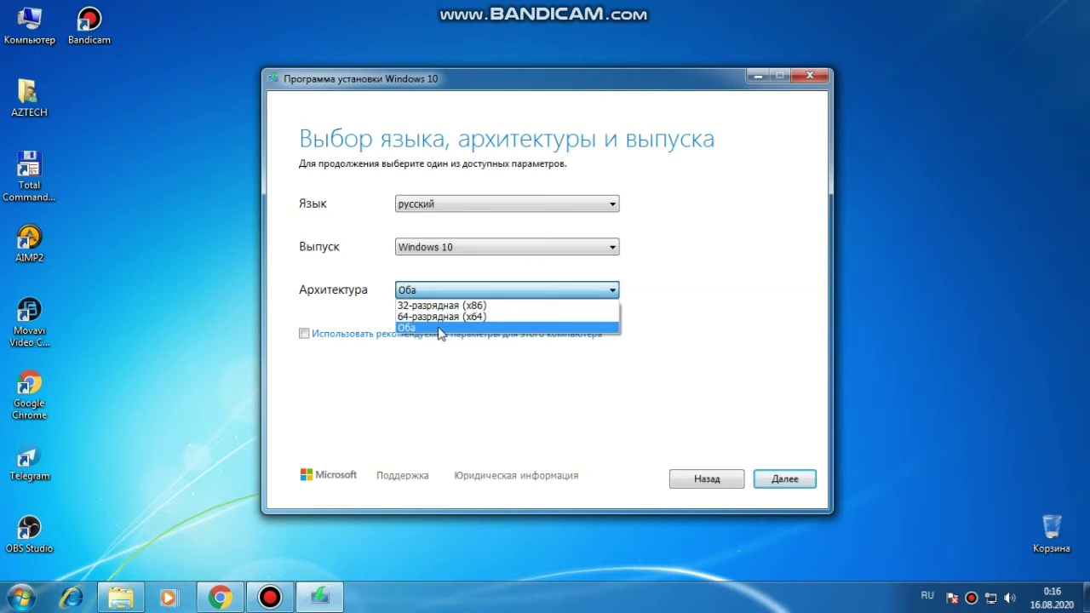
left_click(436, 329)
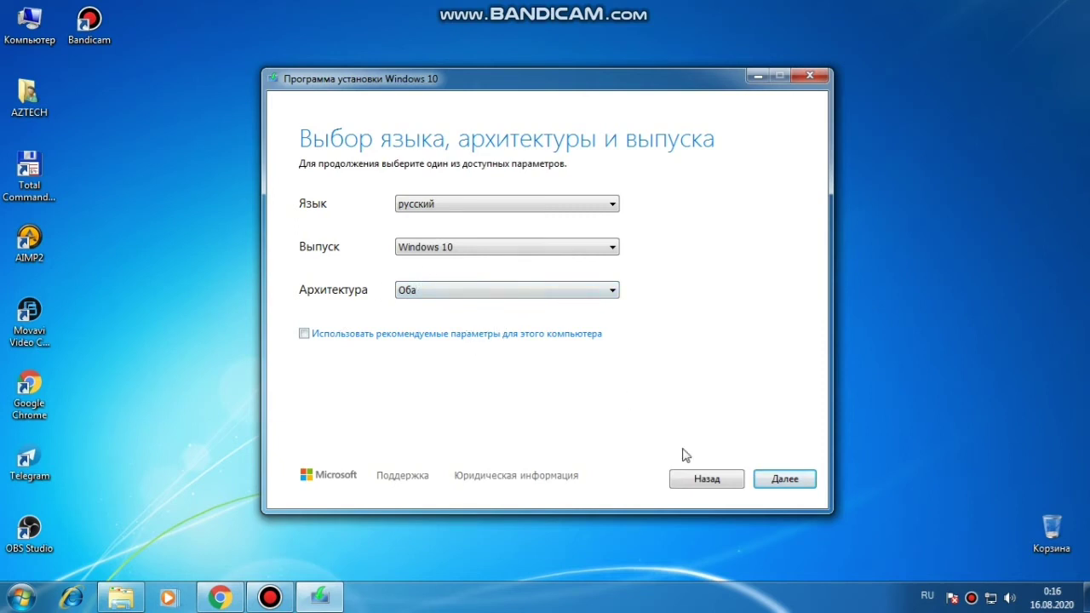
left_click(796, 481)
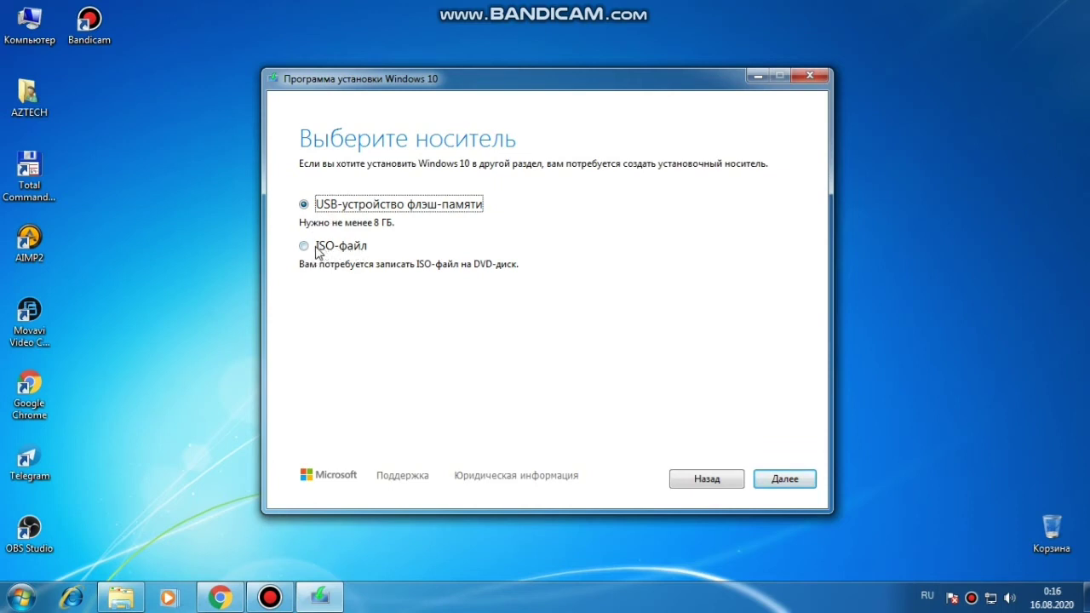
Choose the ISO file as the media type and open the drive Новый том (A:) as its save location.
left_click(304, 246)
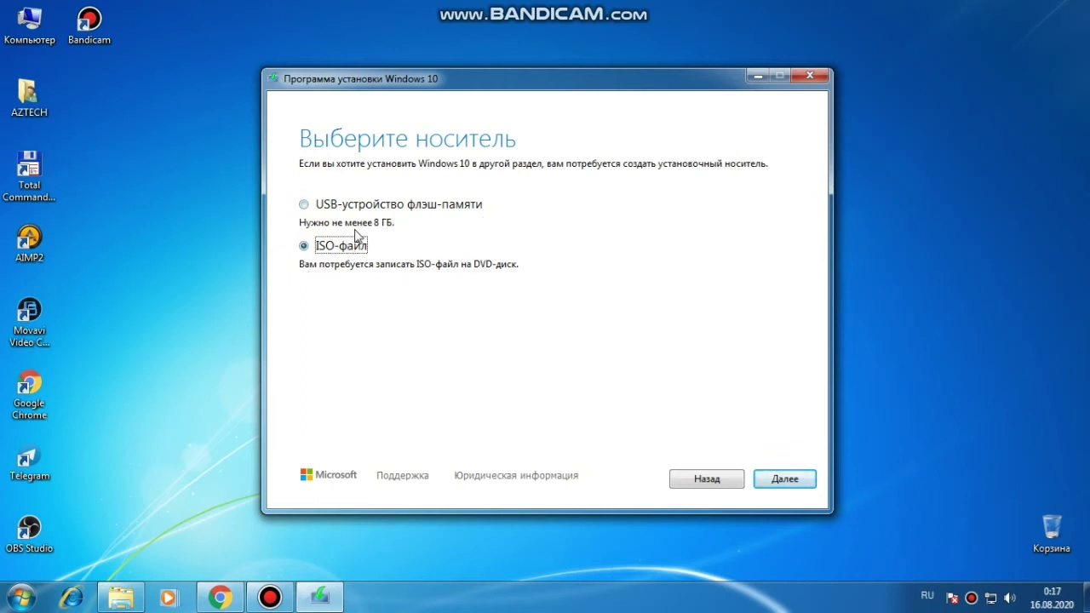
left_click(789, 487)
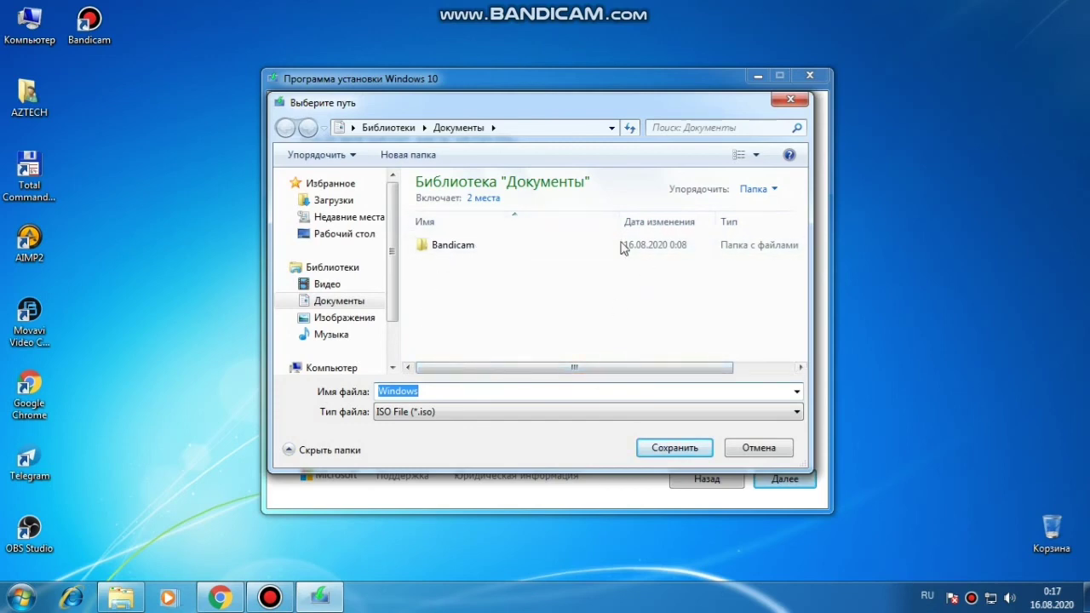
left_click(328, 370)
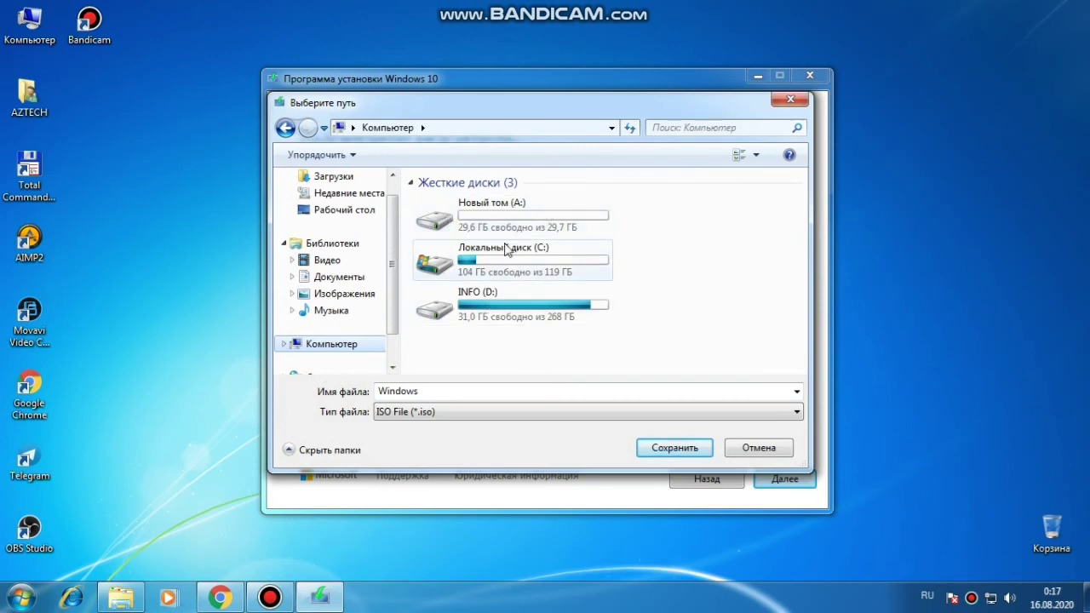
double_click(505, 221)
Create a folder named windos on drive A: and save the ISO file as Windows in the drive's root.
right_click(498, 253)
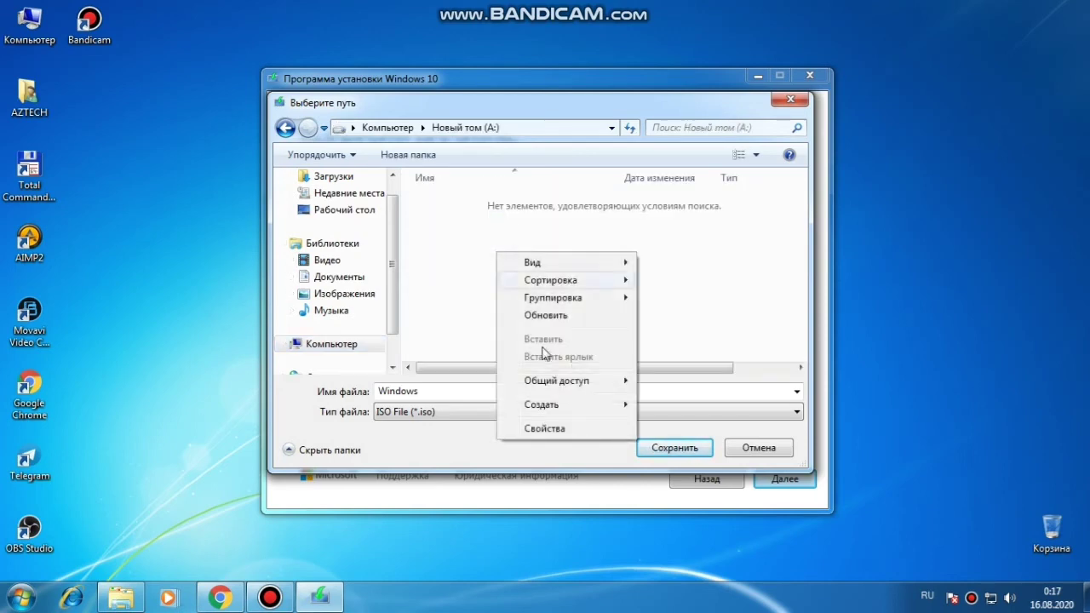
left_click(620, 382)
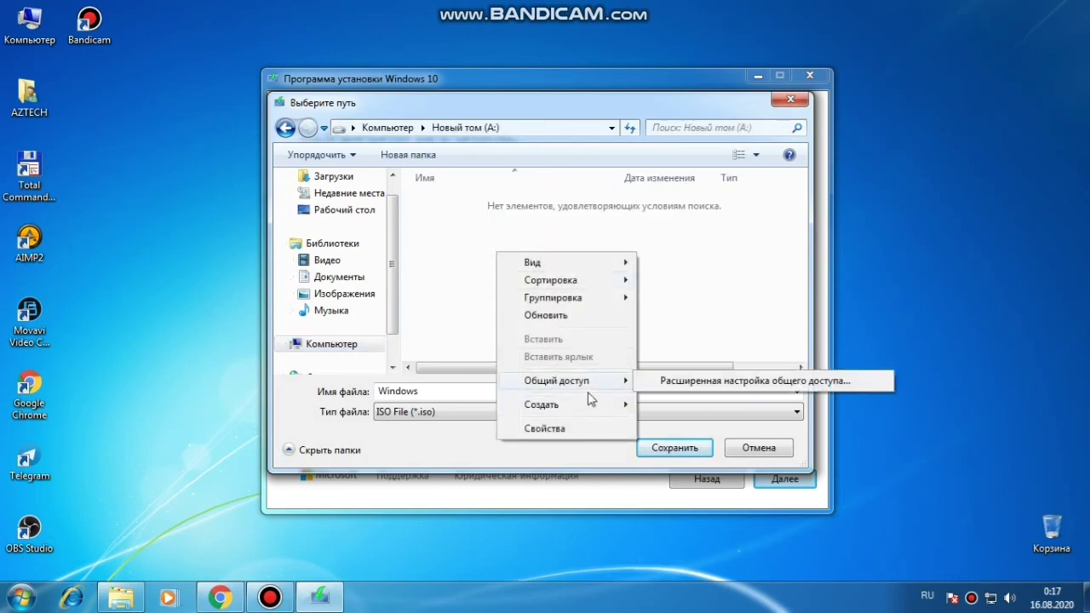
left_click(586, 404)
left_click(685, 401)
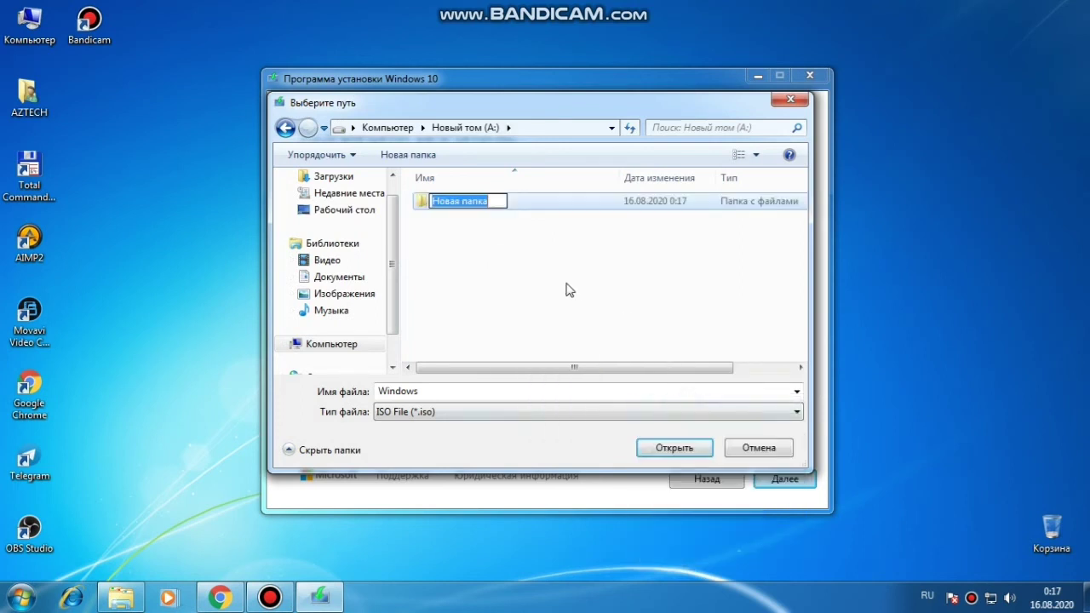
key("BackSpace")
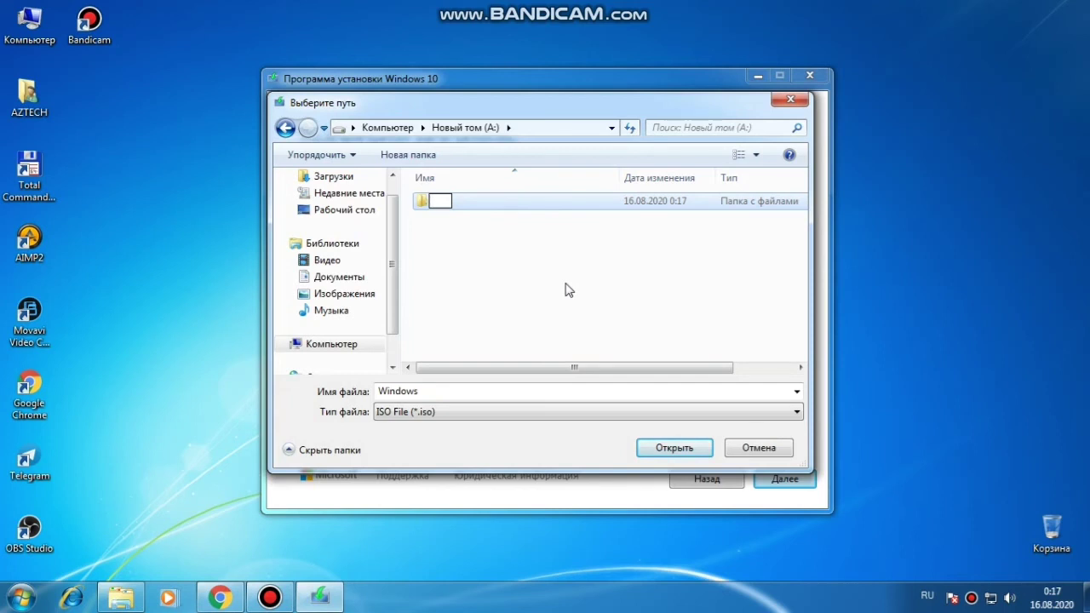
type("цштвщцы")
key("BackSpace")
key("BackSpace")
key("BackSpace")
key("BackSpace")
key("BackSpace")
key("BackSpace")
key("BackSpace")
type("i")
type("ind")
type("os")
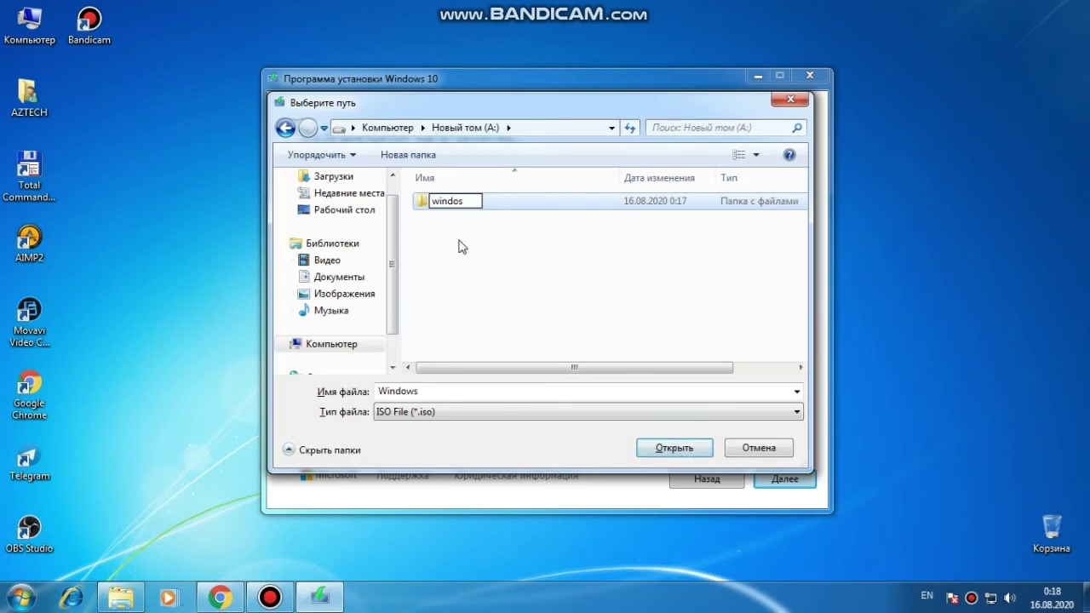
left_click(687, 454)
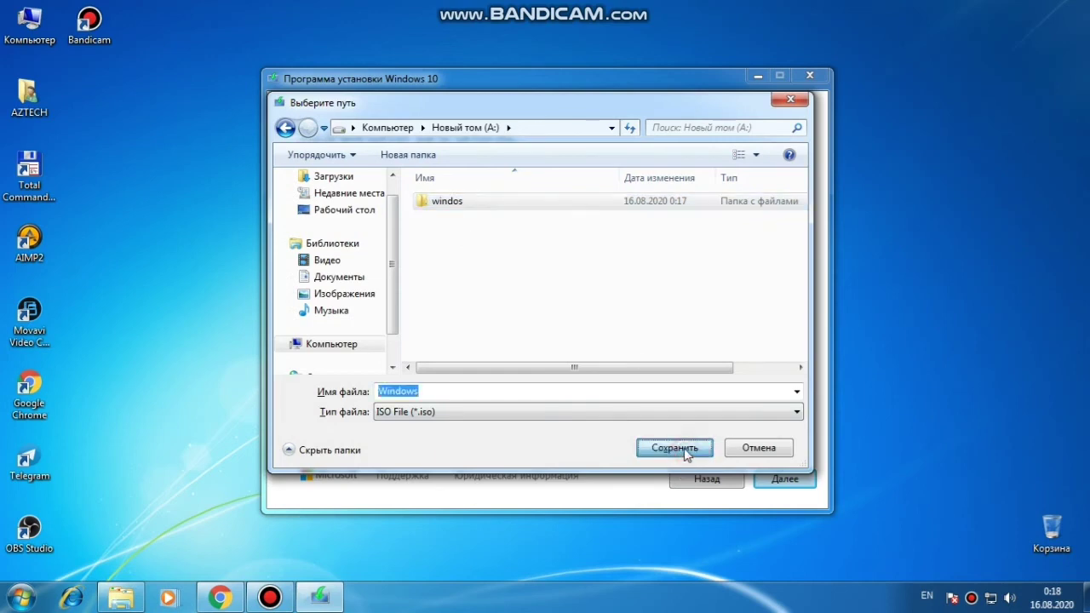
left_click(679, 456)
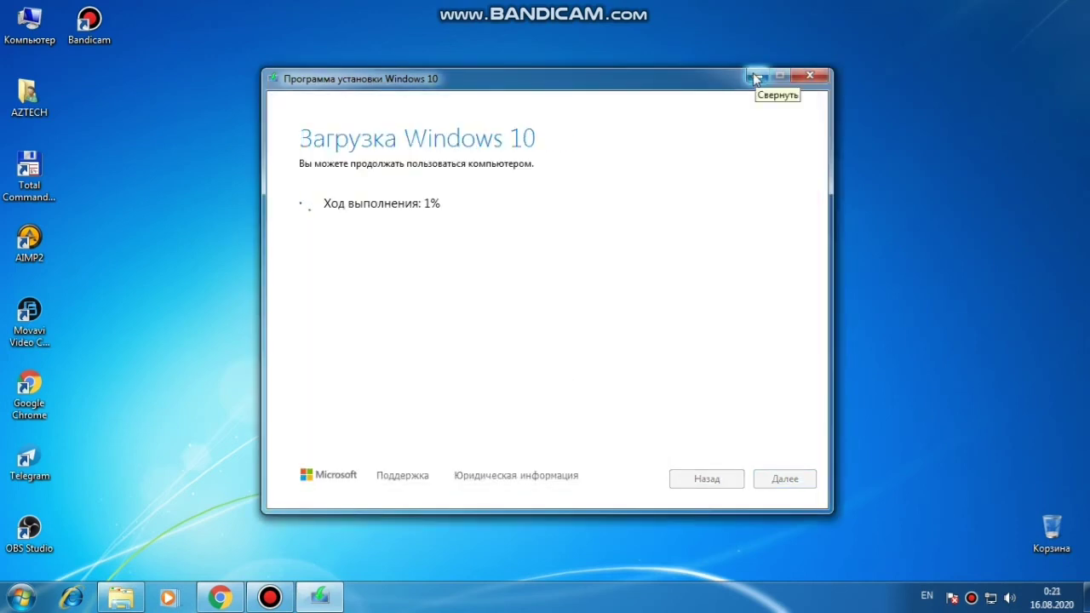